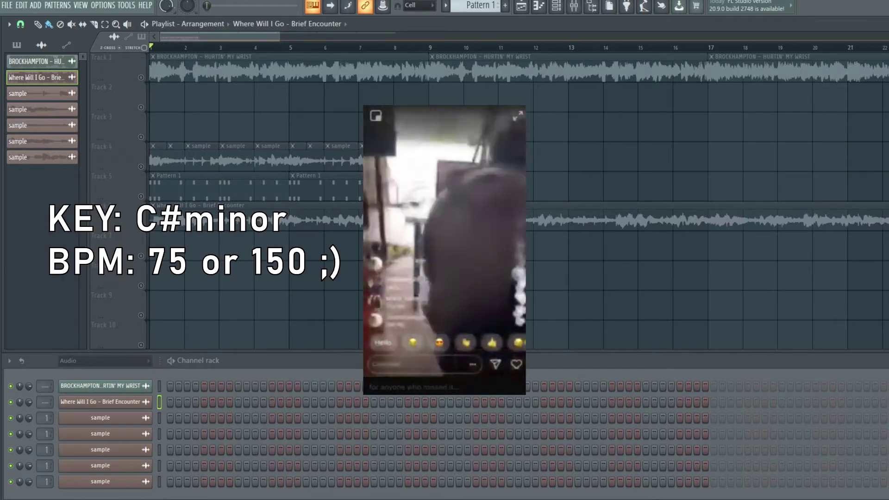
Solo Track 6 with the Where Will I Go - Brief Encounter clip and play it back
scroll(185, 40, up, 3)
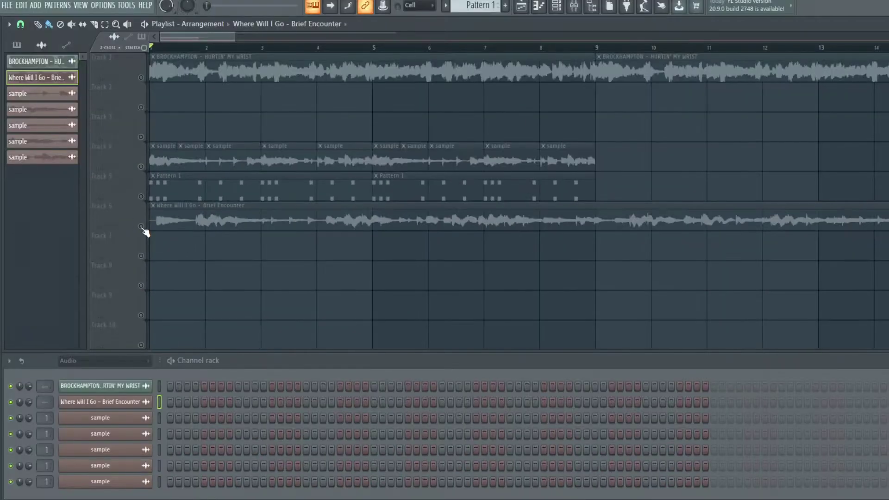
click(93, 249)
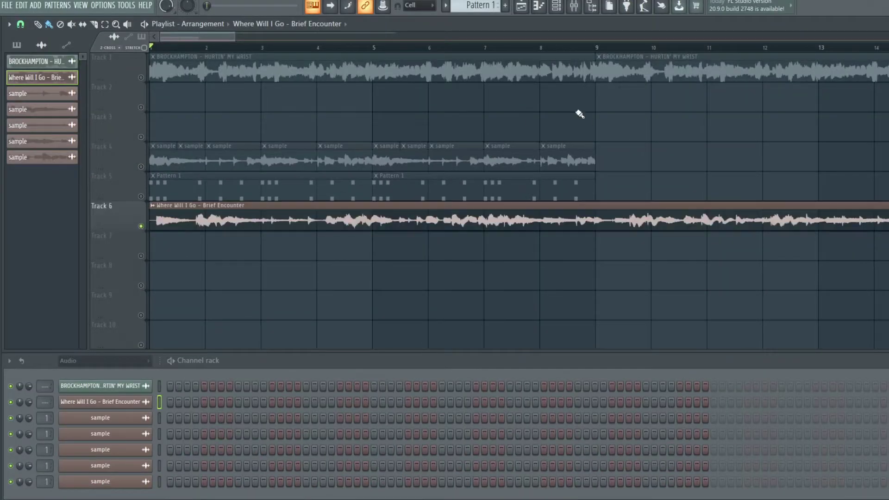
key(space)
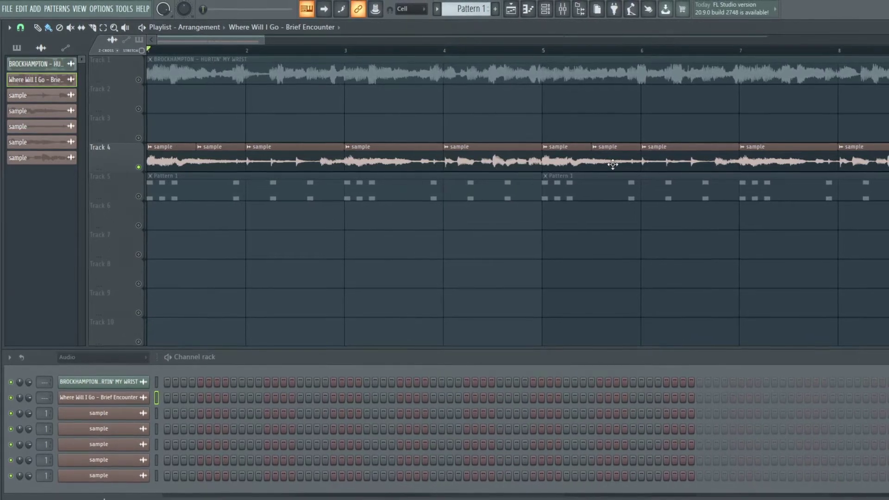
Set the playlist snap to (none) and try shifting the sample chops on Track 4 off the grid
scroll(202, 42, up, 2)
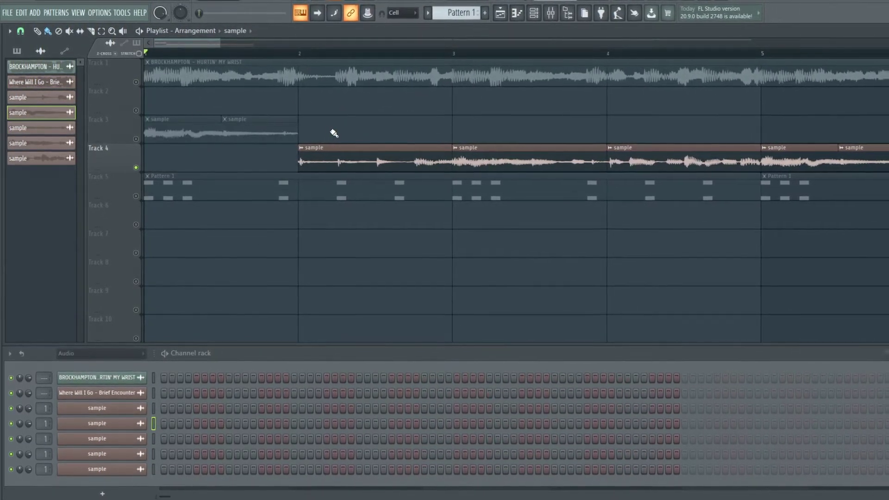
scroll(175, 45, up, 1)
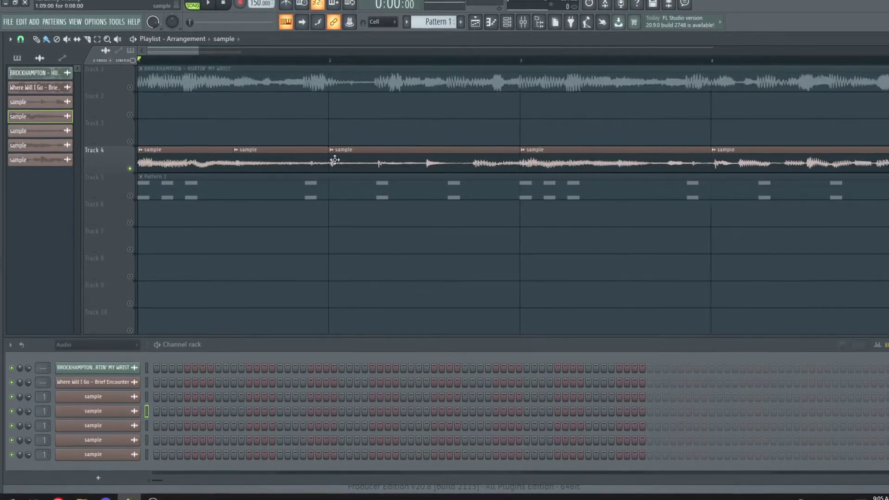
click(21, 40)
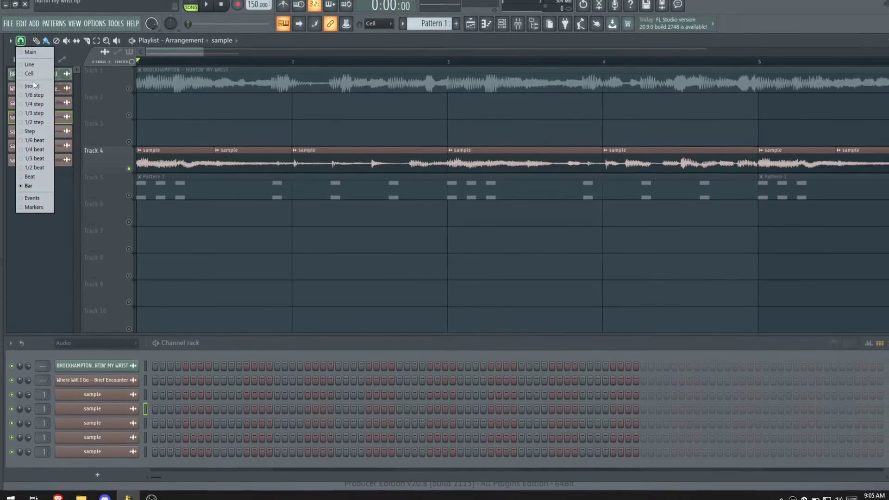
click(32, 81)
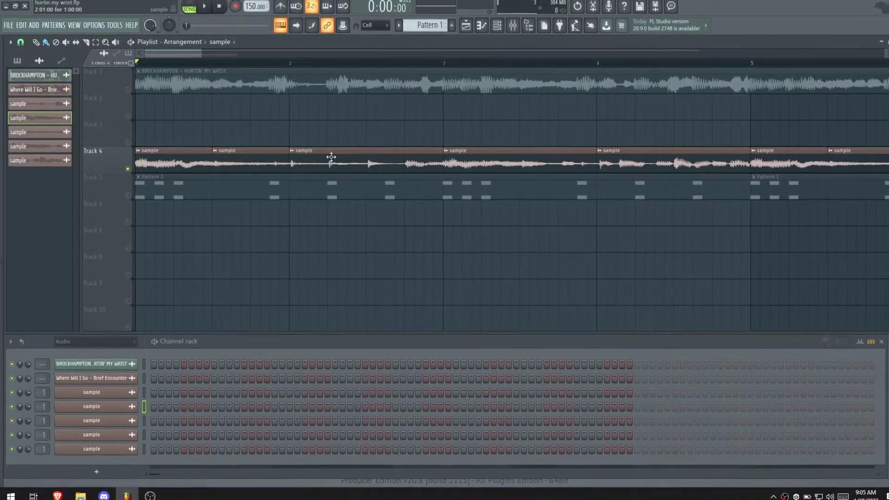
drag(331, 157, 278, 148)
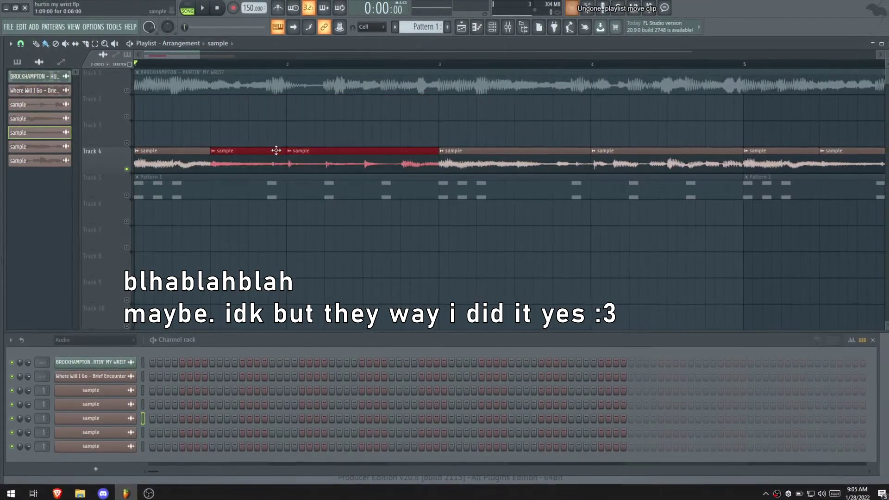
click(393, 123)
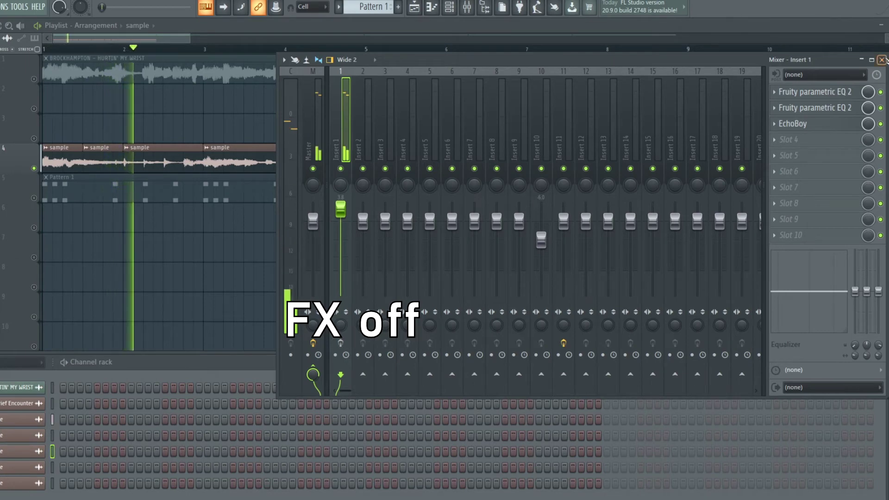
Examine the Insert 1 effect chain in the mixer while the chopped sample plays, and hide the mixer
key(F9)
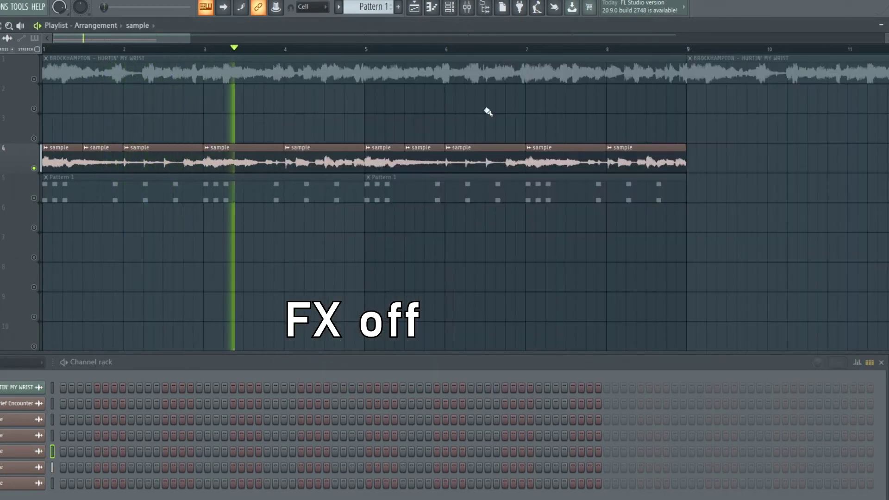
click(469, 9)
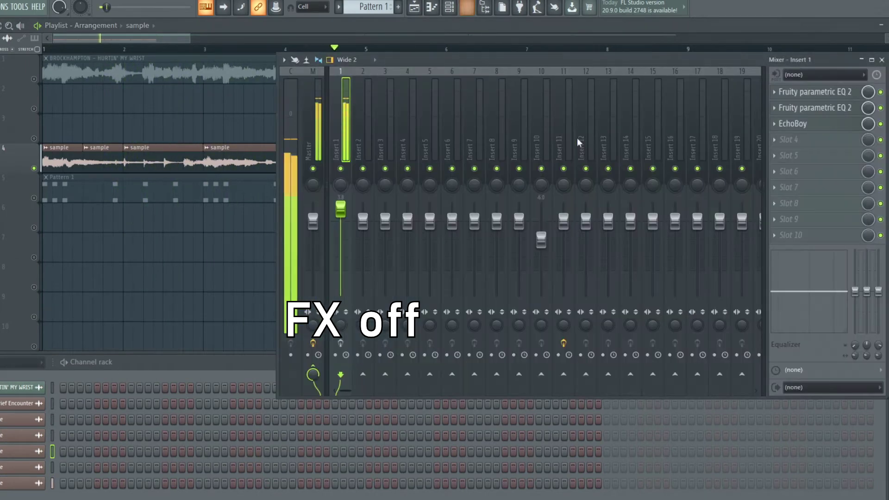
click(474, 12)
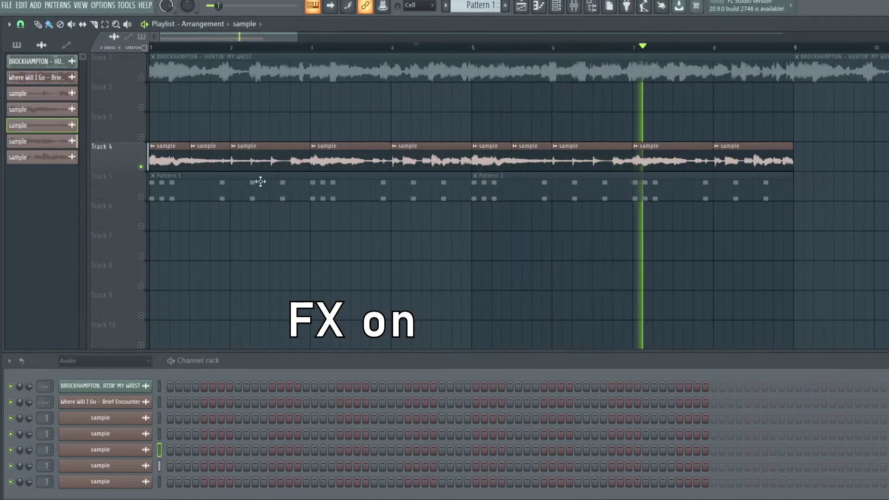
Filter the channel rack to the drums group and set the playlist snap to Bar
click(101, 363)
click(93, 396)
scroll(243, 37, up, 2)
scroll(244, 41, up, 1)
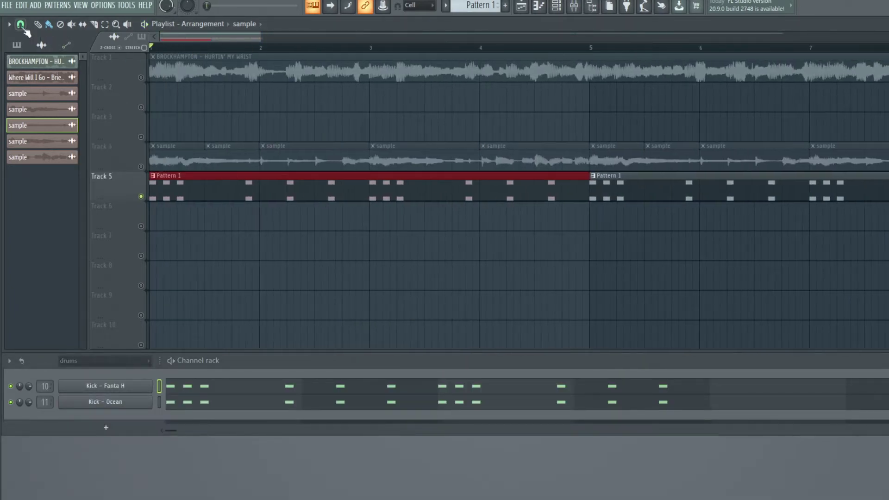
click(21, 23)
click(37, 185)
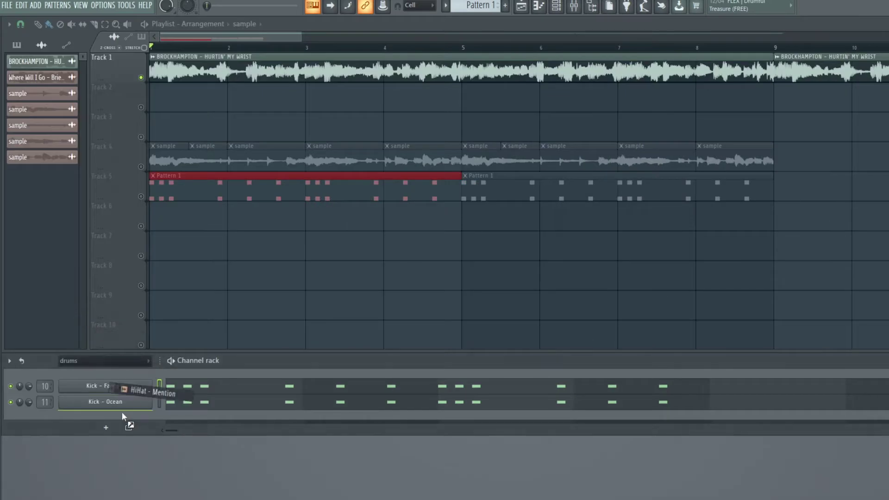
Fill the HiHat - Mention channel every 2 steps and transpose its notes up to C#5
right_click(109, 418)
click(175, 373)
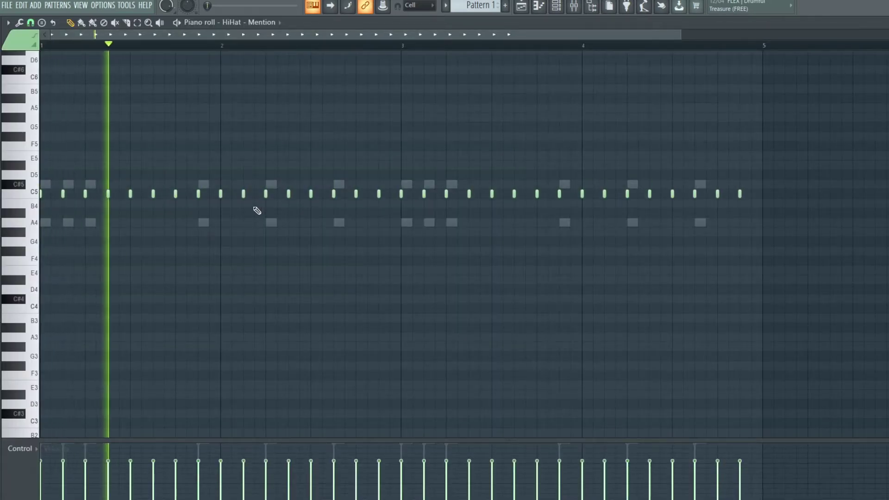
key(shift+Up)
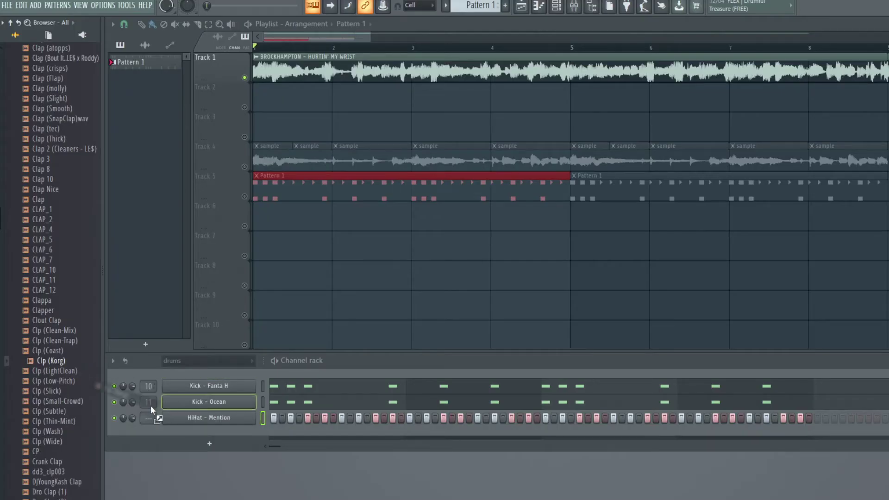
Add the Clp (Korg) and Clp (Coast) samples as new channels below HiHat - Mention in the channel rack
drag(151, 404, 116, 435)
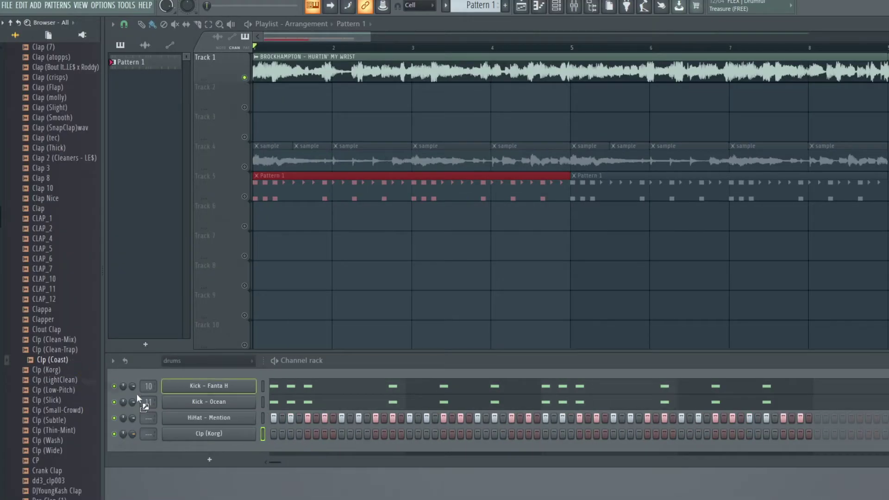
drag(137, 393, 128, 450)
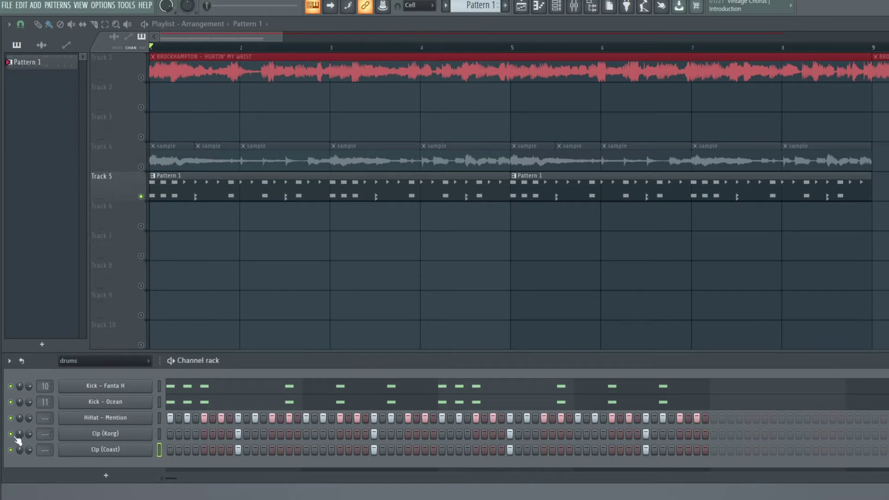
Check the notes of Clp (Korg) and Clp (Coast) in the piano roll during playback
right_click(116, 433)
click(168, 372)
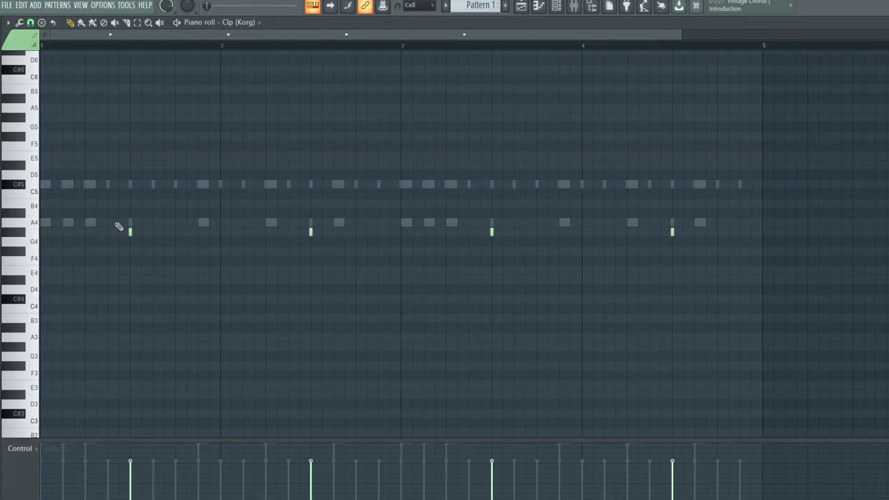
key(space)
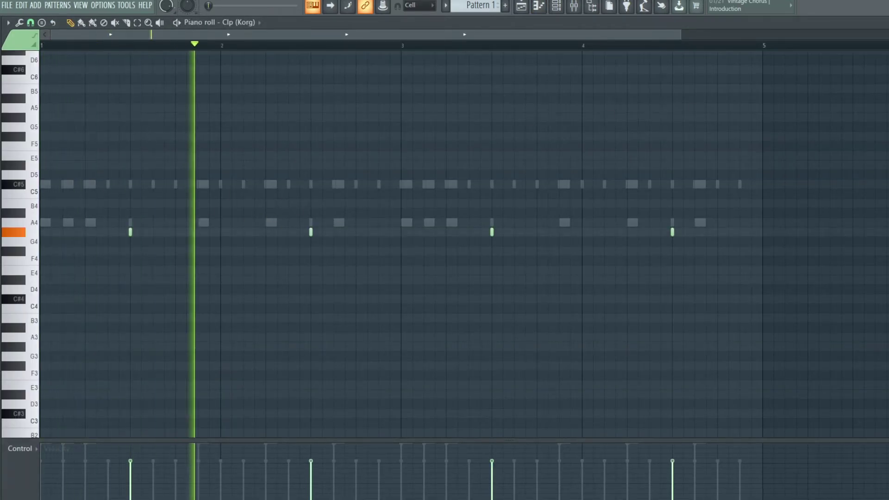
right_click(105, 433)
click(198, 375)
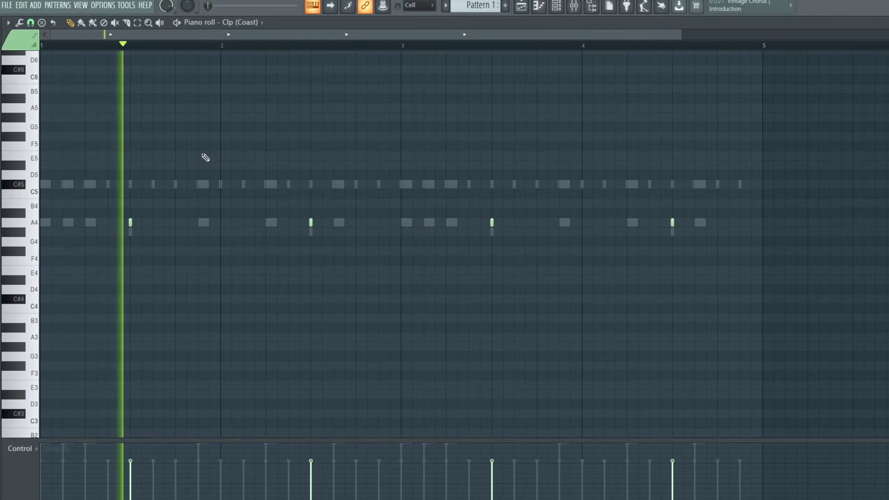
key(Down)
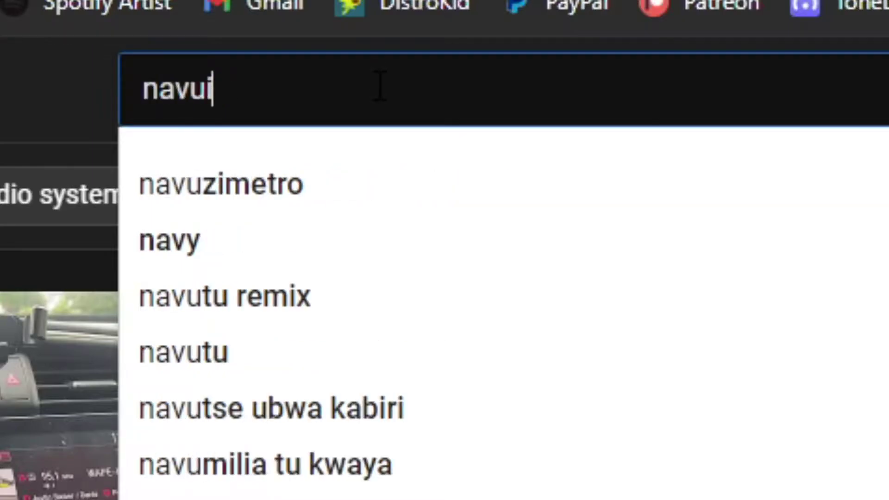
In YouTube, search for "navi hey listen" and open the Navi "Hey listen" all sounds video
key(BackSpace)
text(i hey listen)
key(Return)
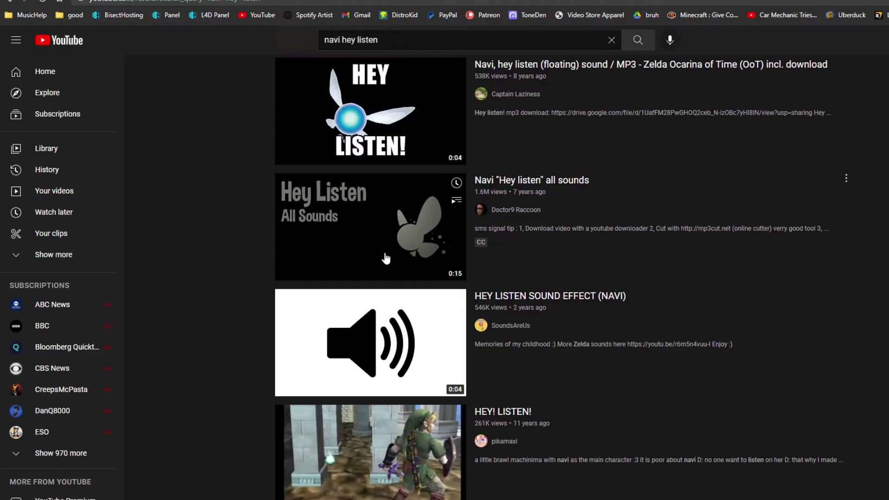
click(334, 305)
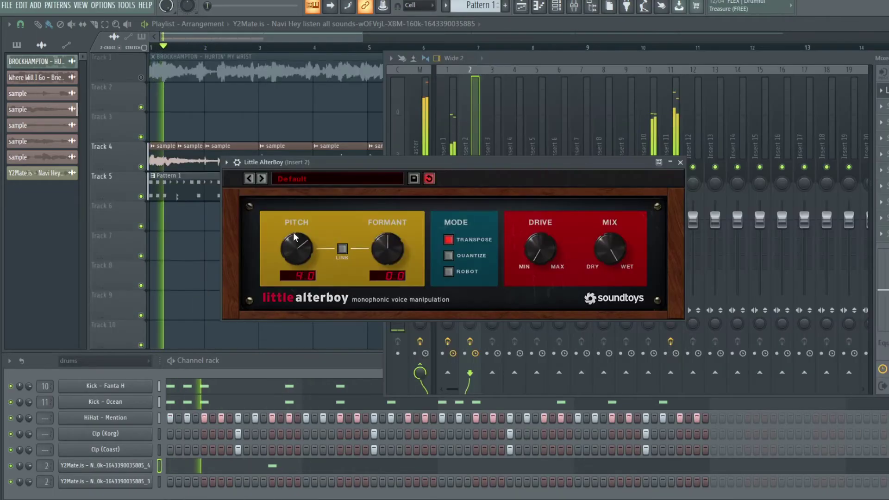
Try different pitch settings for the Navi sample in Little AlterBoy on Insert 2, setting the pitch to 12.0
drag(293, 241, 304, 225)
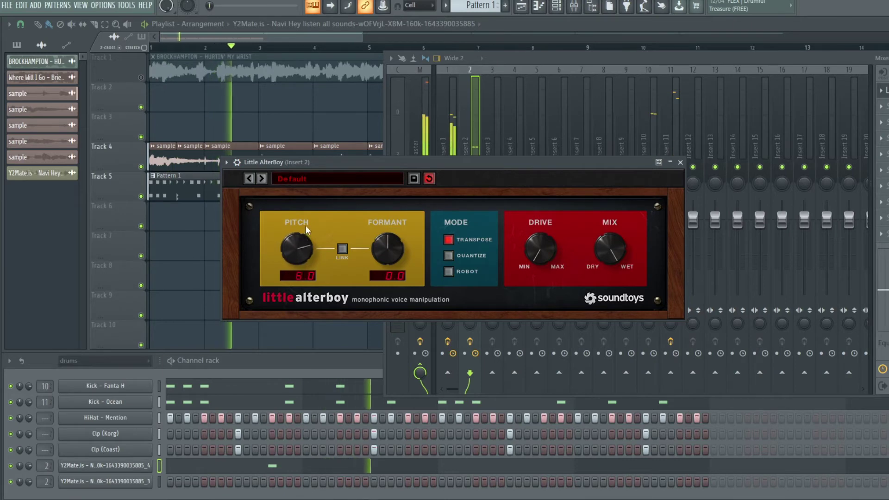
drag(354, 162, 329, 183)
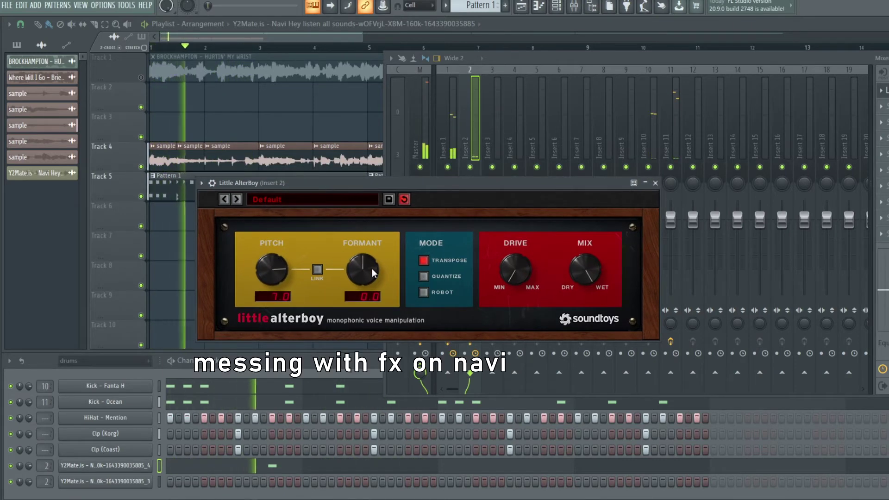
drag(292, 235, 296, 217)
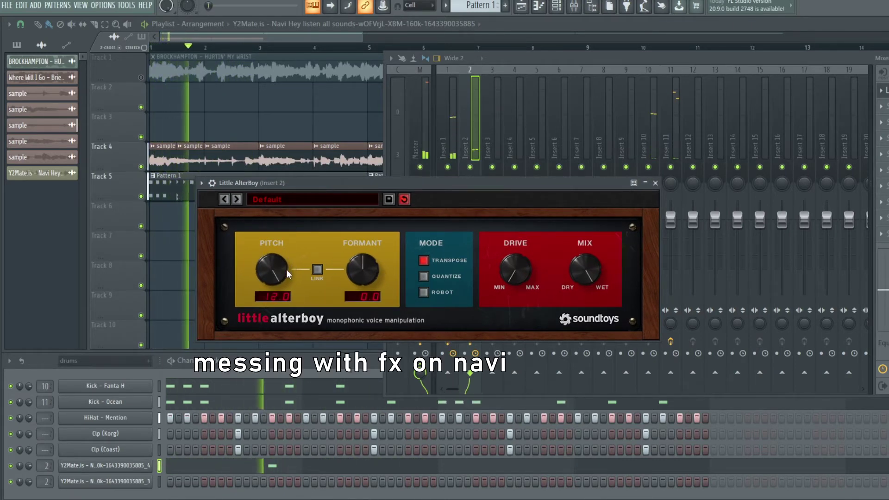
drag(325, 172, 331, 197)
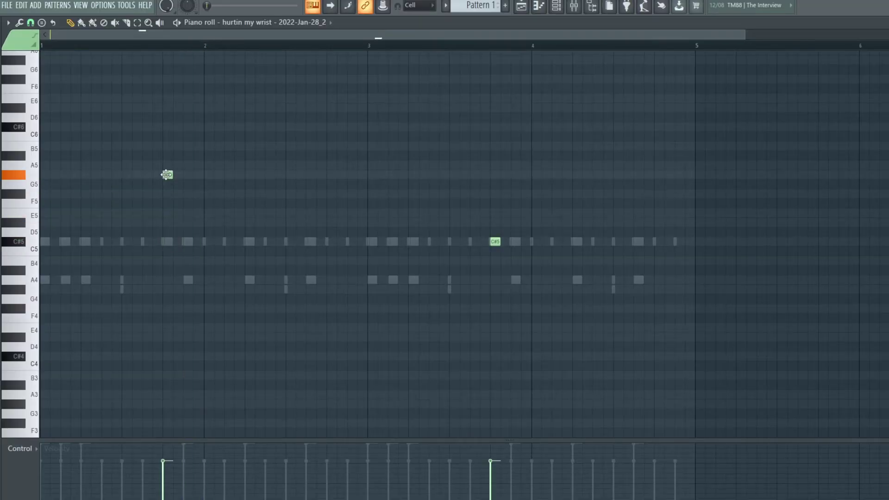
Place the "hurtin my wrist - 2022-Jan-28_2" sample's notes on A5 near the ends of bars 2 and 4
drag(166, 175, 300, 167)
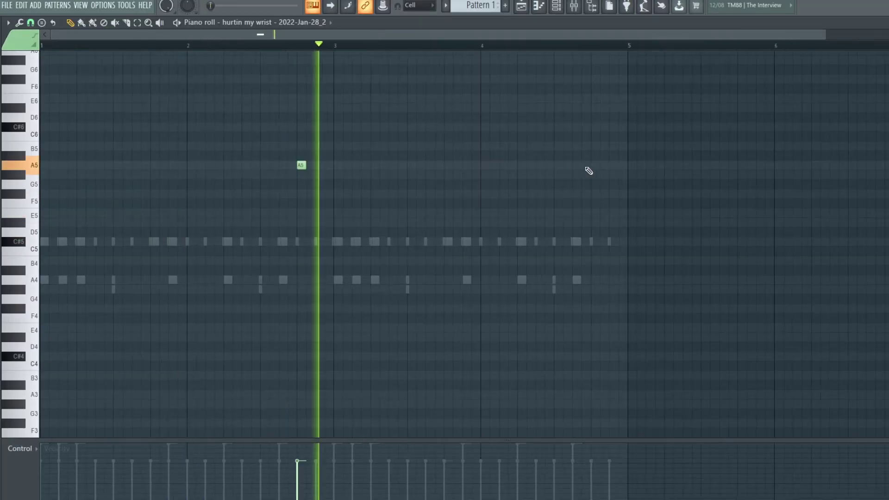
click(596, 166)
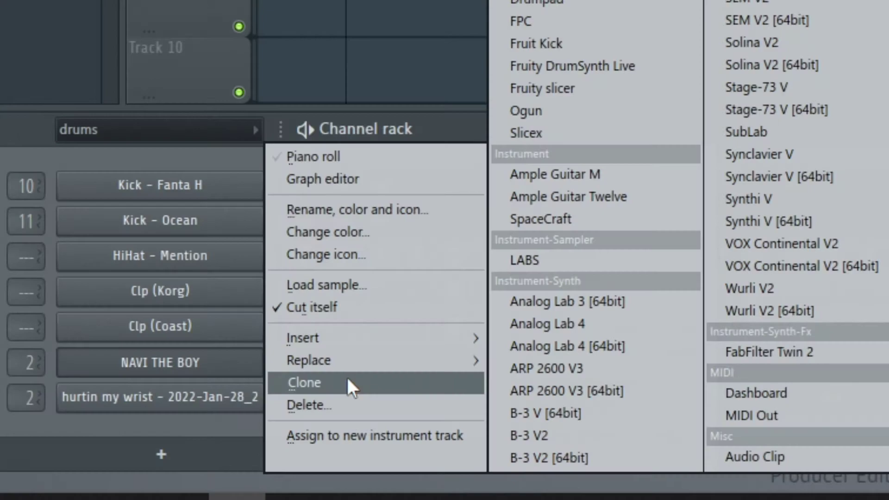
Clone the NAVI THE BOY channel and place C#5 notes near the ends of bars 2 and 4 in the clone
click(349, 383)
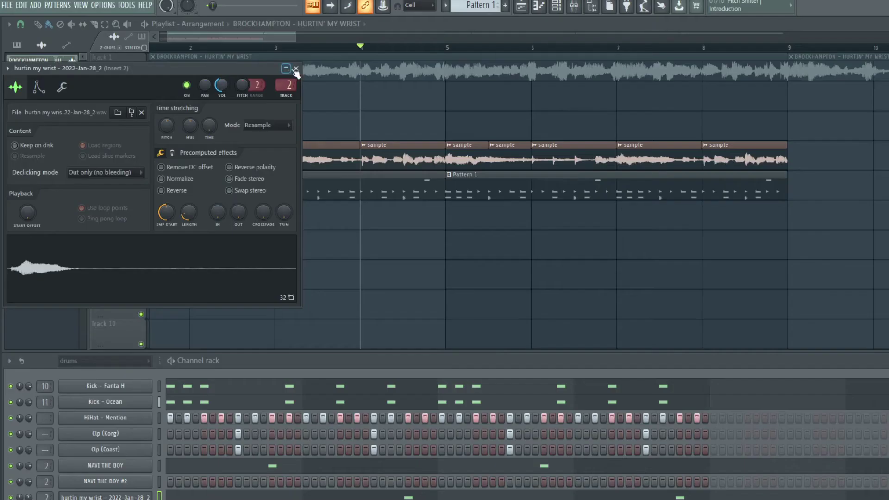
click(295, 69)
click(92, 481)
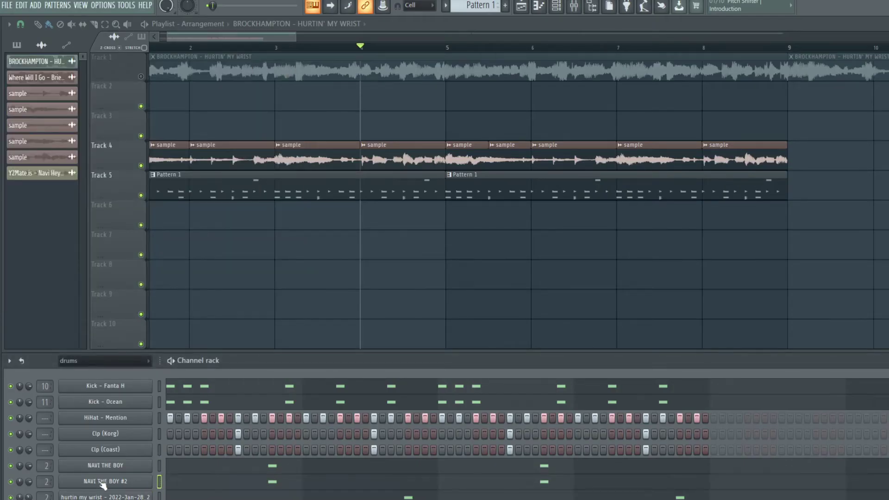
click(288, 241)
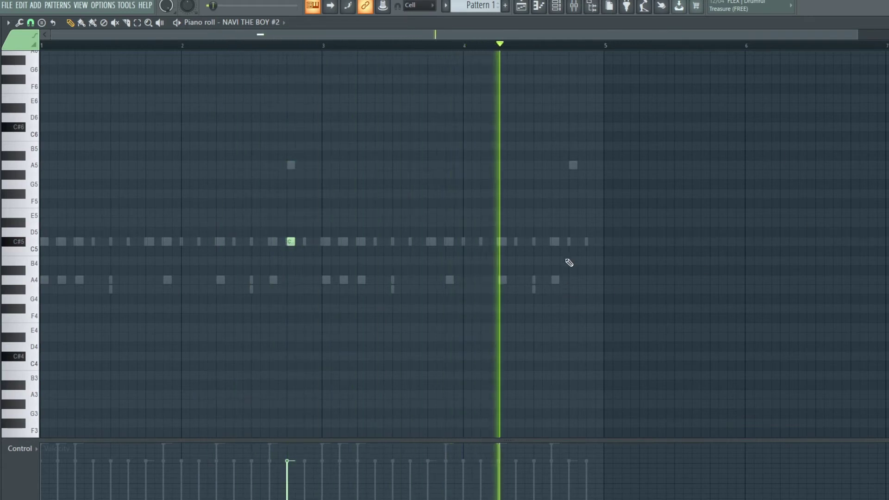
click(570, 241)
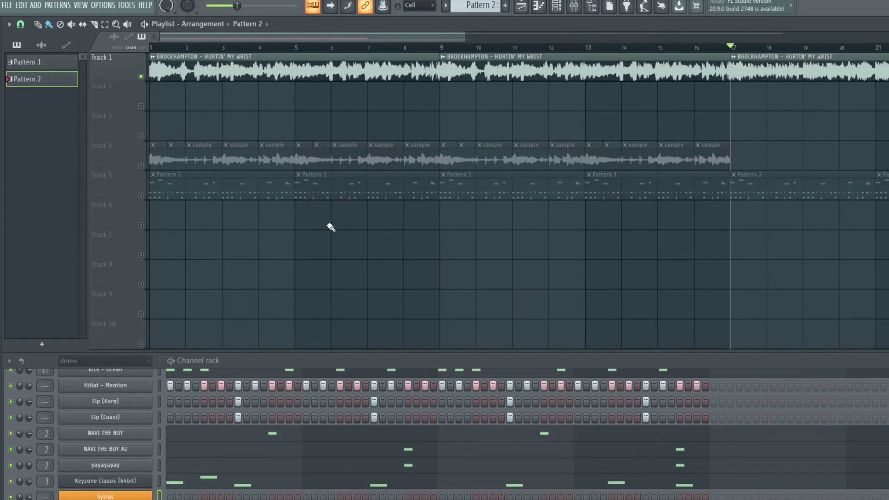
Solo Track 5, which holds the pattern clips, in the playlist
right_click(141, 195)
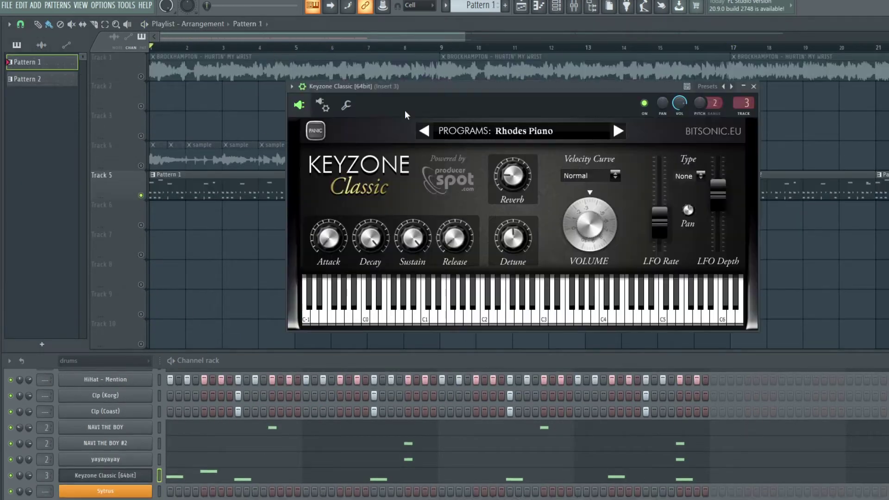
Open the Keyzone Classic channel's notes from Pattern 1 in the piano roll and review their placement
drag(405, 110, 336, 86)
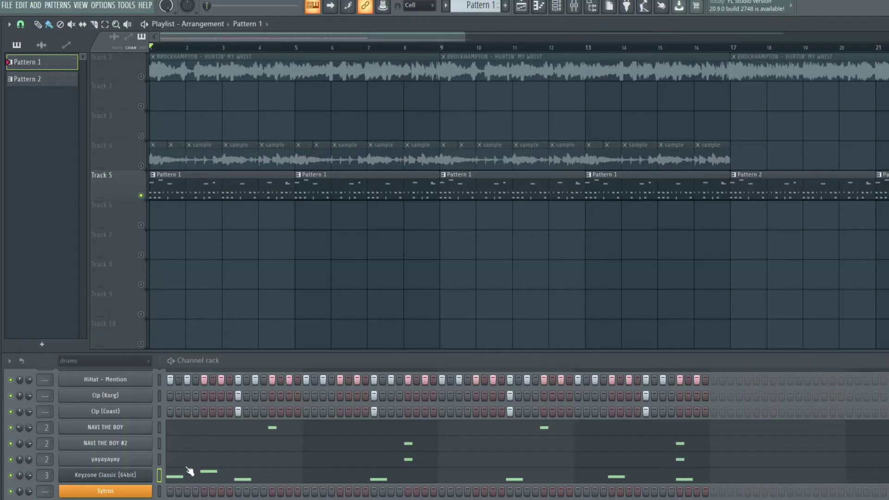
click(192, 478)
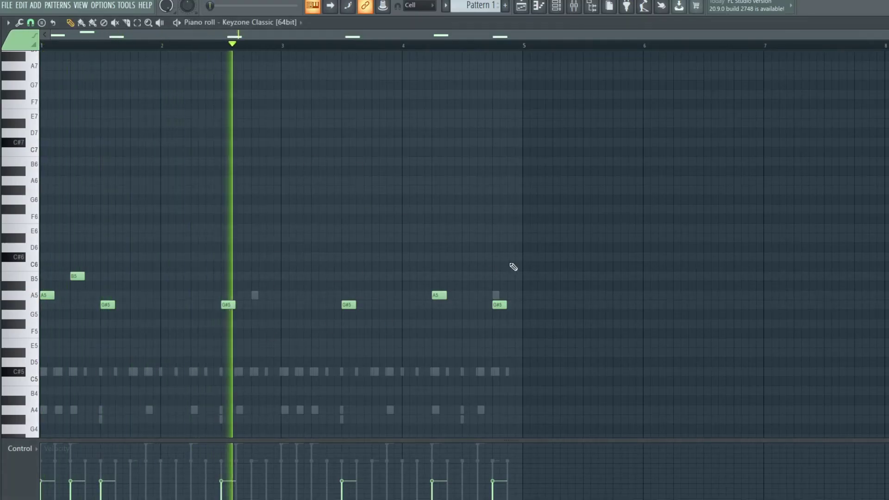
scroll(518, 263, down, 4)
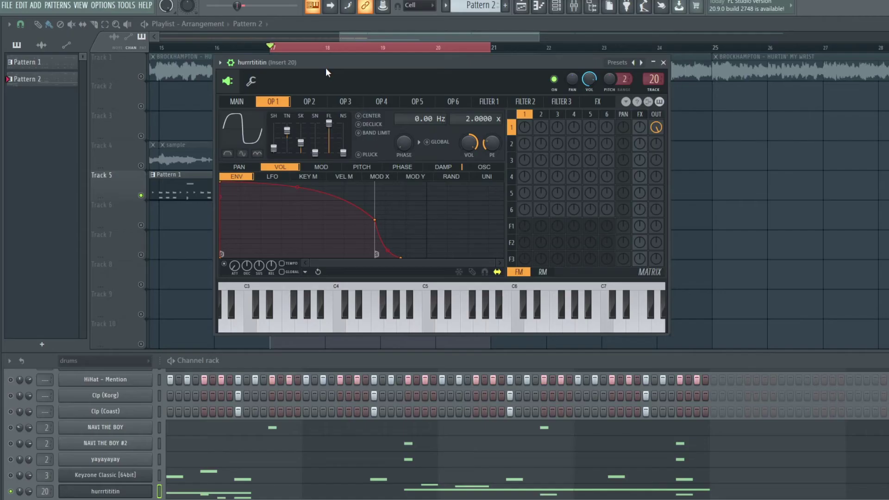
Inspect the hurrrtititin synth's mixer insert, and play back and examine its Pattern 2 notes in the piano roll
drag(389, 65, 346, 87)
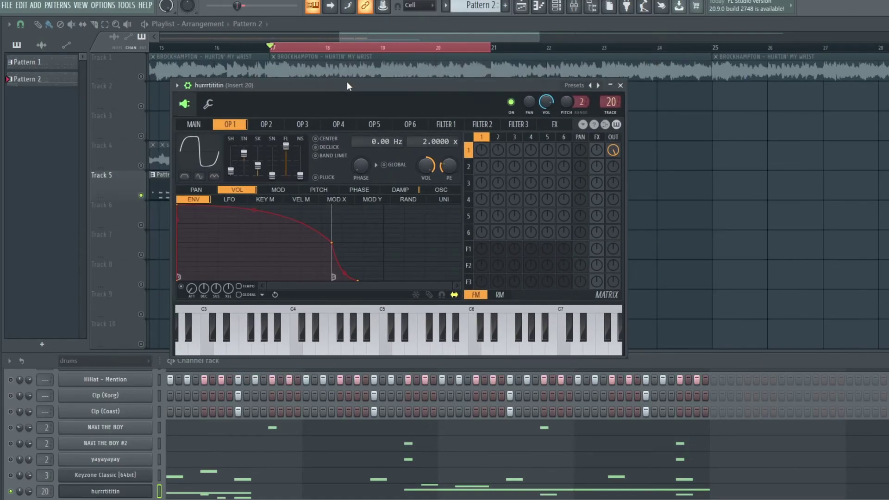
click(583, 7)
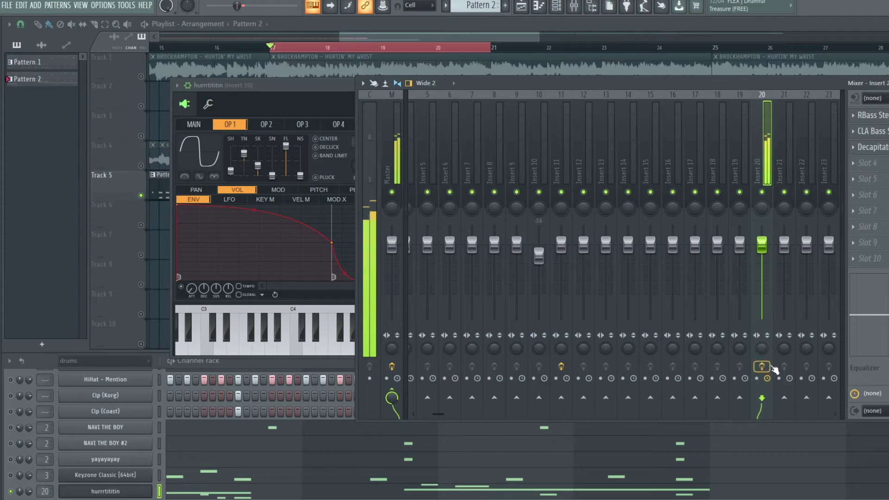
key(F7)
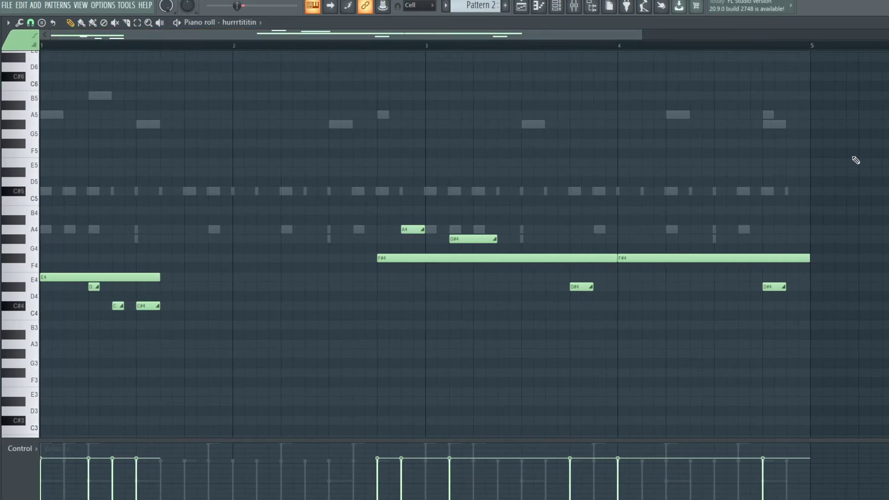
key(space)
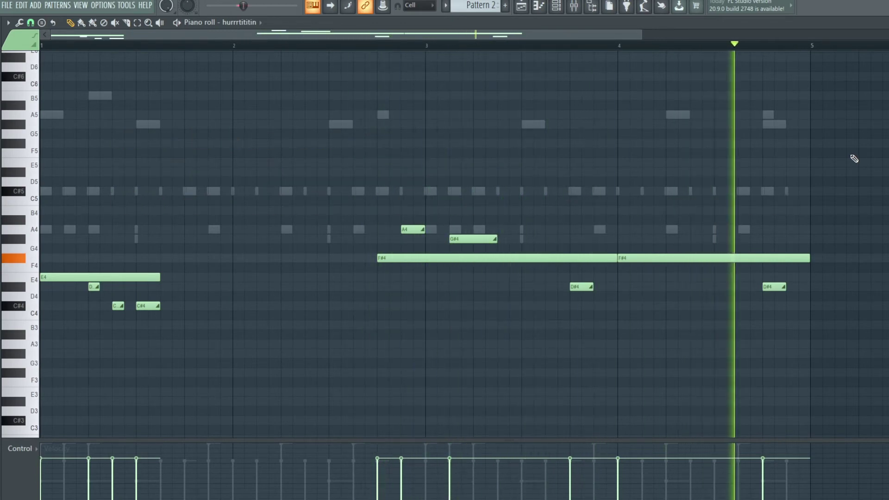
scroll(560, 259, up, 5)
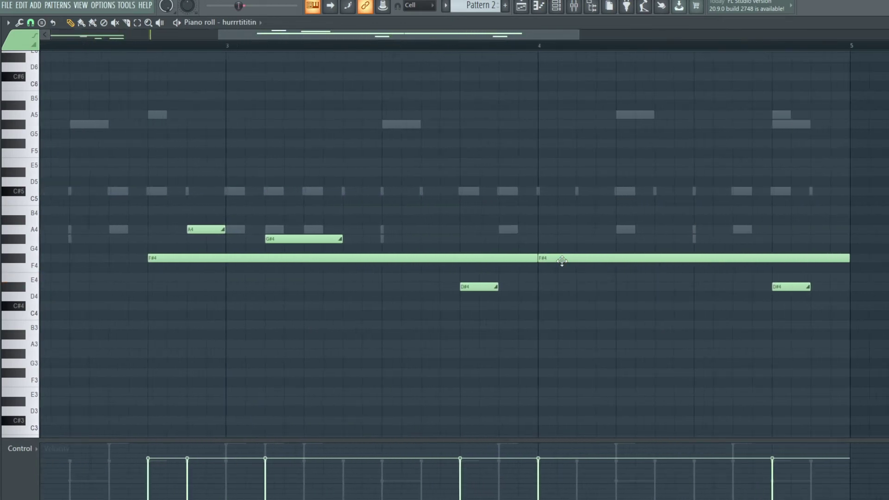
scroll(562, 261, down, 5)
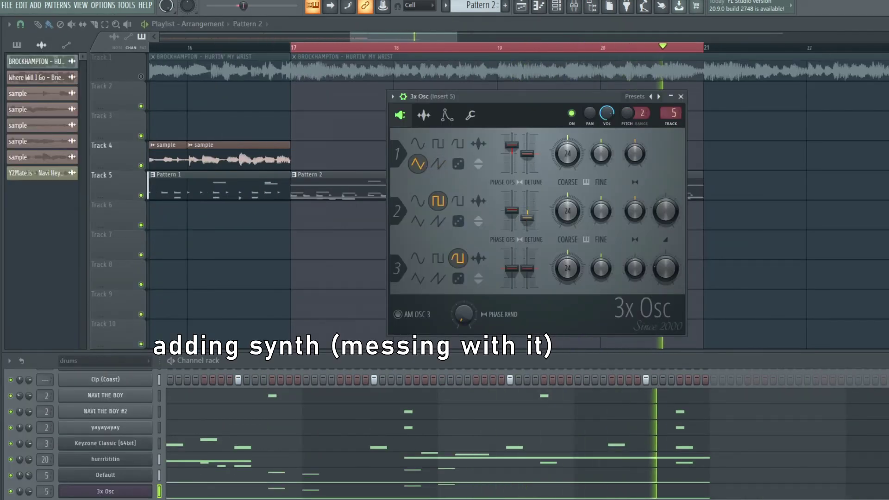
Adjust oscillator 2's detune in the 3x Osc synth on Insert 5
drag(527, 217, 511, 203)
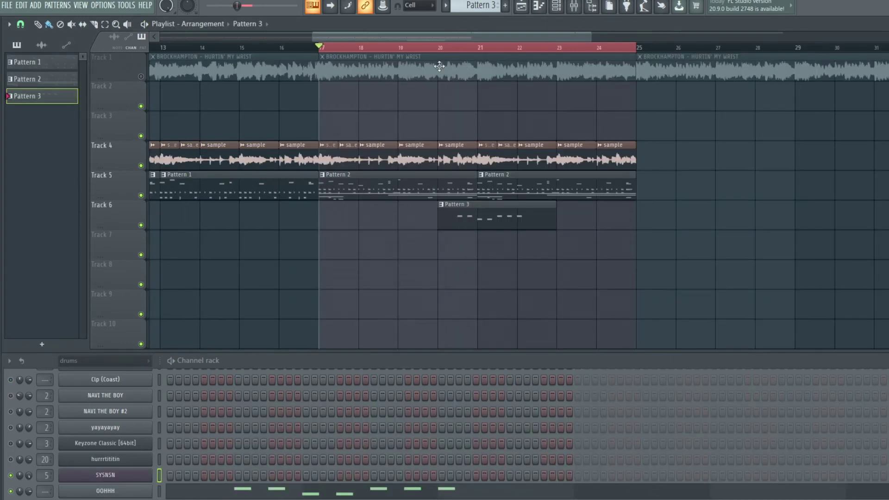
Open the OOHHH channel's Pattern 3 notes in the piano roll
click(227, 491)
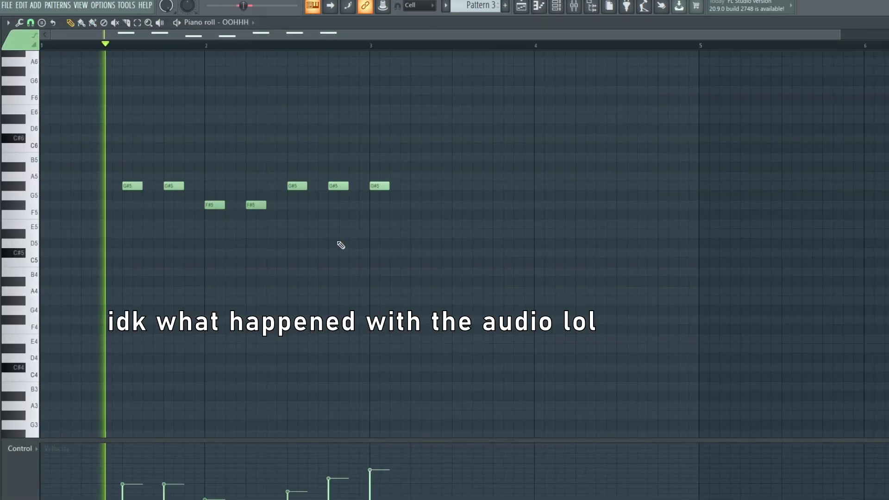